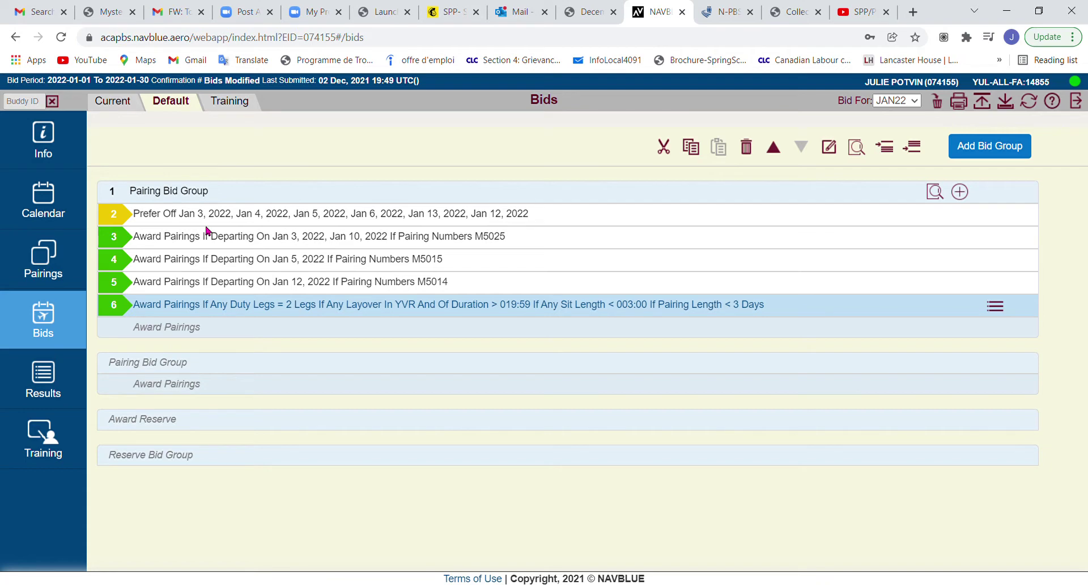
# - In the pairings list, add a Pairing Length preference of exactly 1 day
pyautogui.click(45, 256)
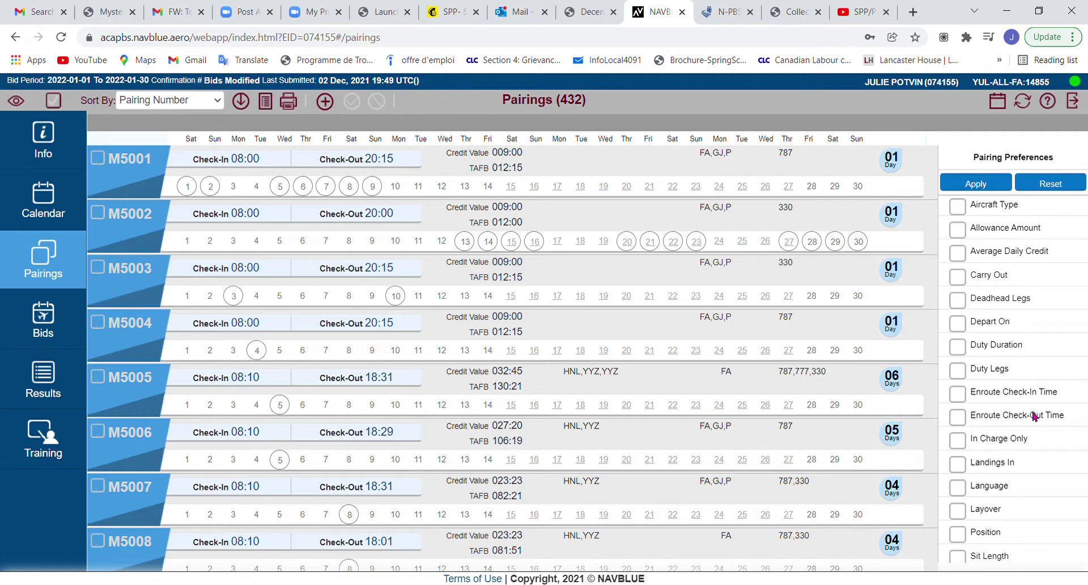
pyautogui.scroll(-2, 1037, 435)
pyautogui.scroll(-4, 1037, 435)
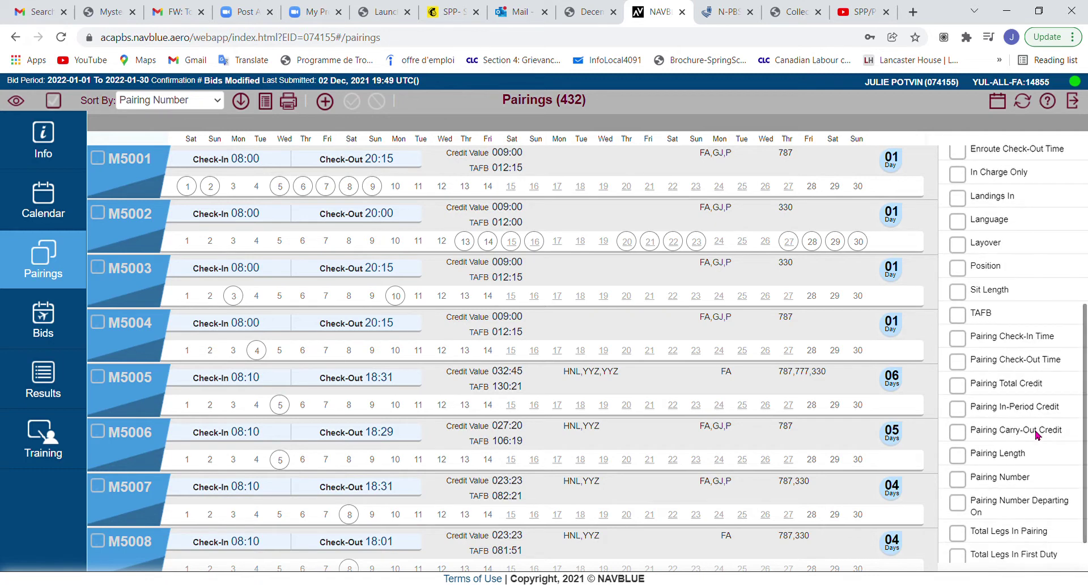
pyautogui.click(1012, 458)
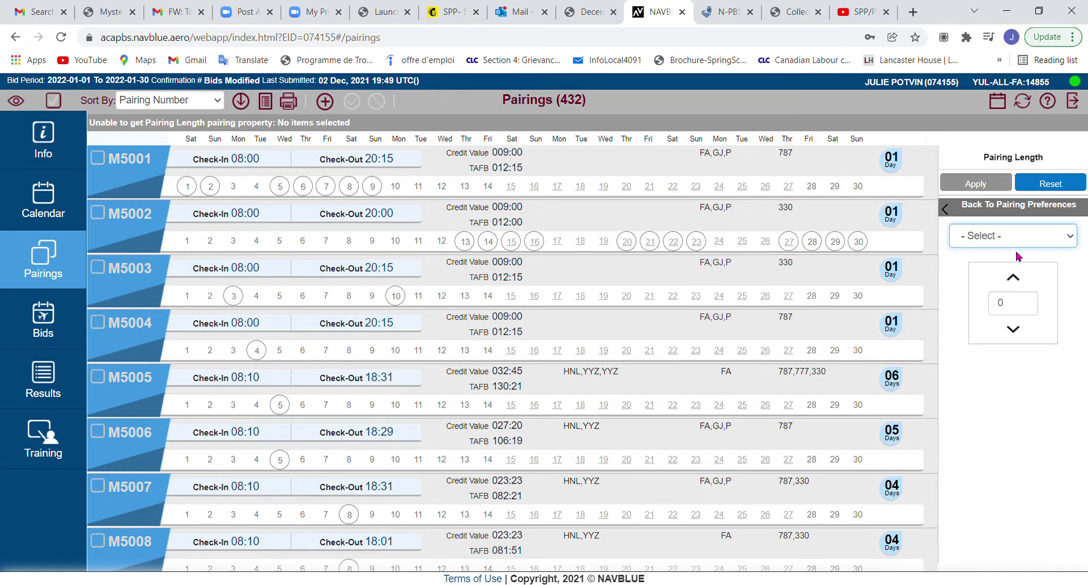
pyautogui.click(1000, 277)
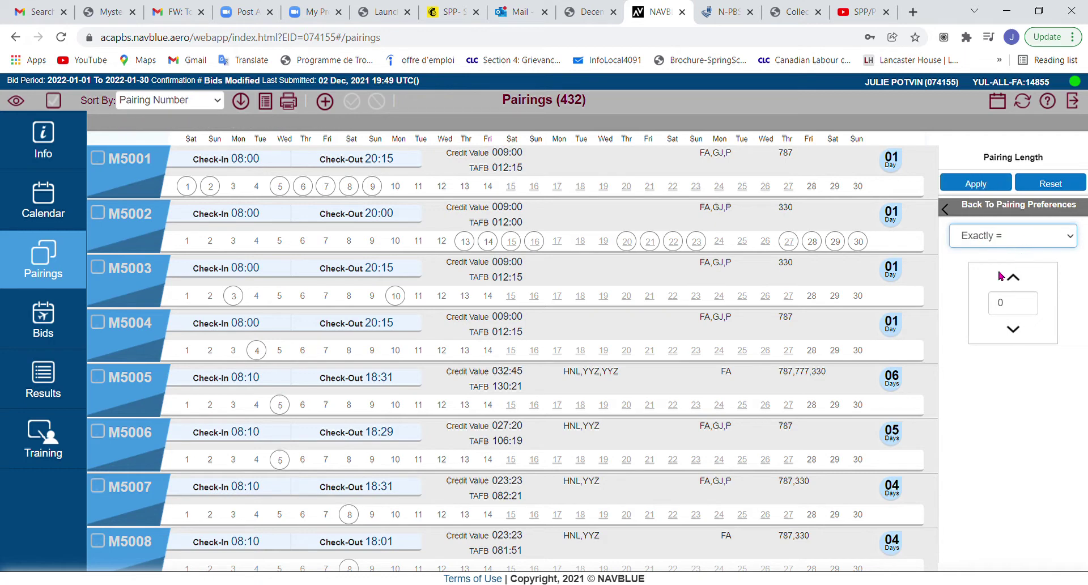
pyautogui.click(1014, 280)
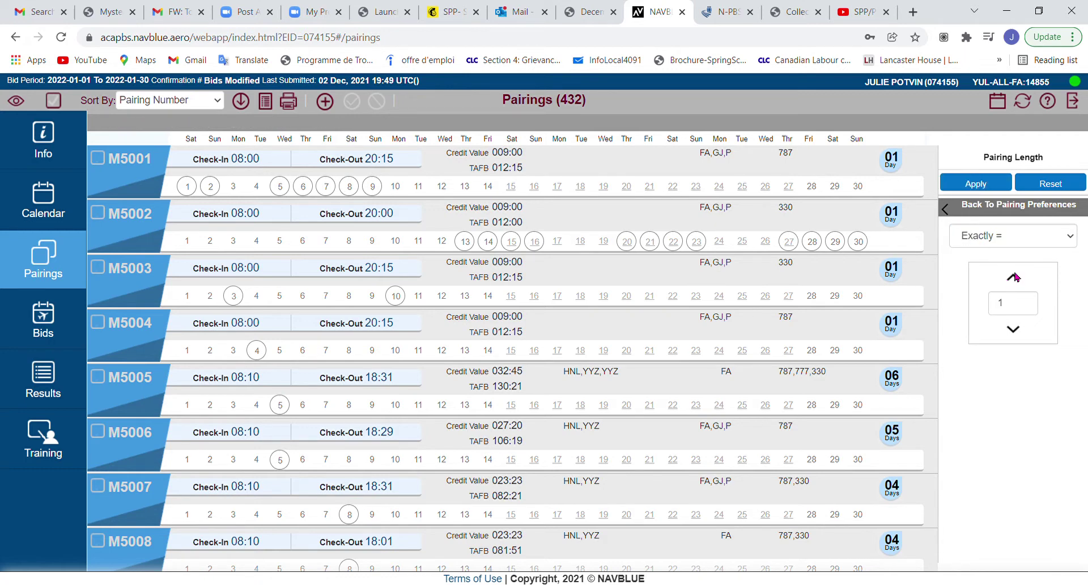
pyautogui.click(1012, 213)
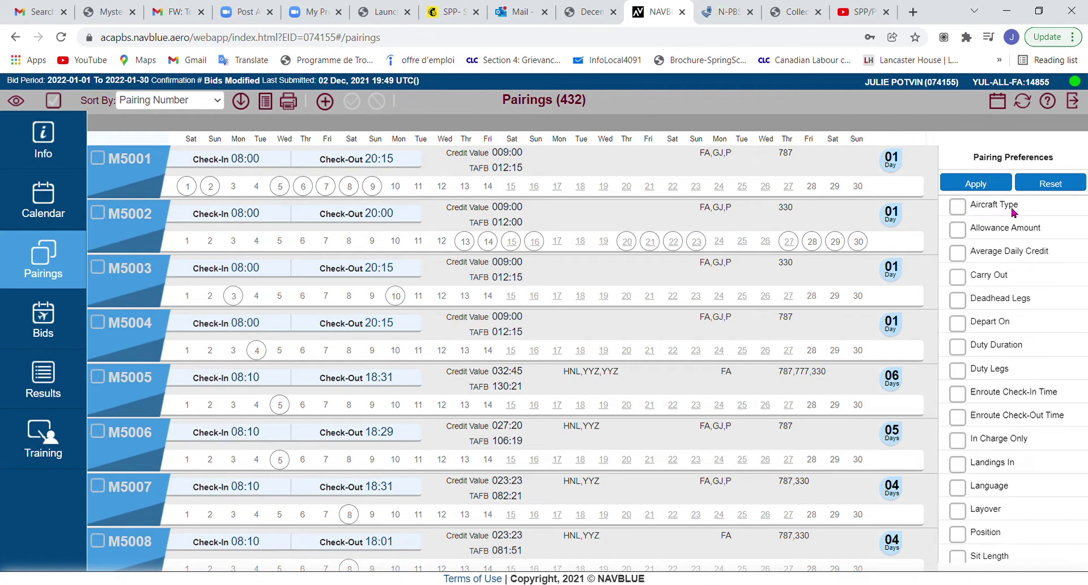
# - Add a Pairing Total Credit preference greater than 8 hours and apply the filter to the pairings list
pyautogui.scroll(-5, 1020, 296)
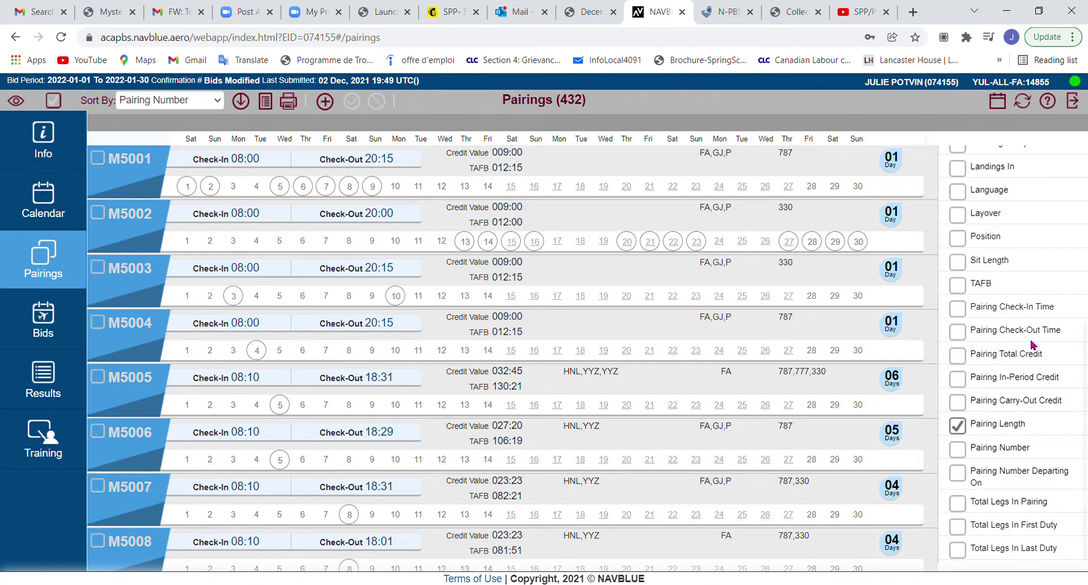
pyautogui.click(1017, 354)
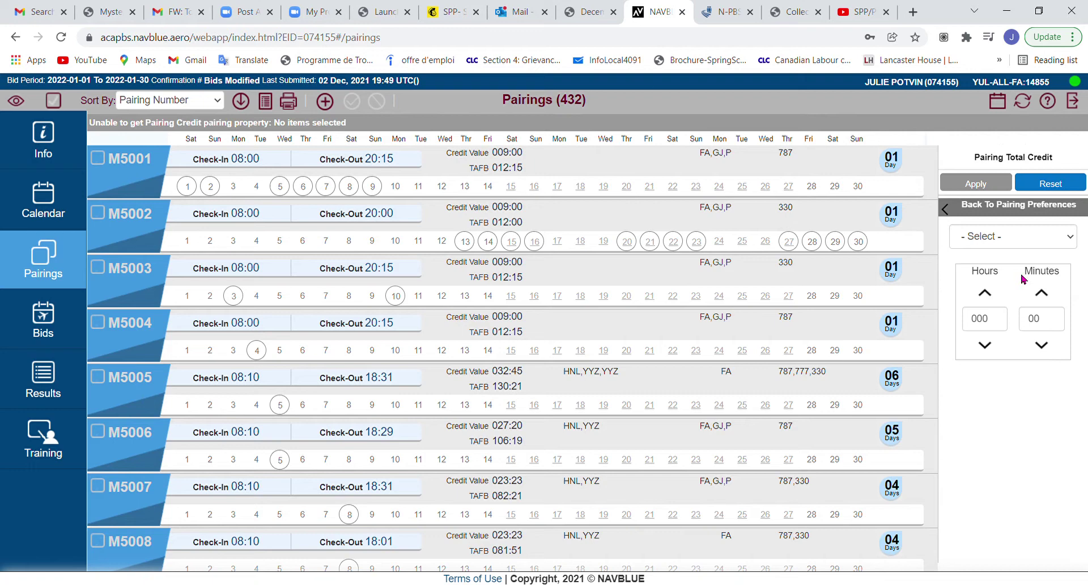
pyautogui.click(1027, 238)
pyautogui.press('Down')
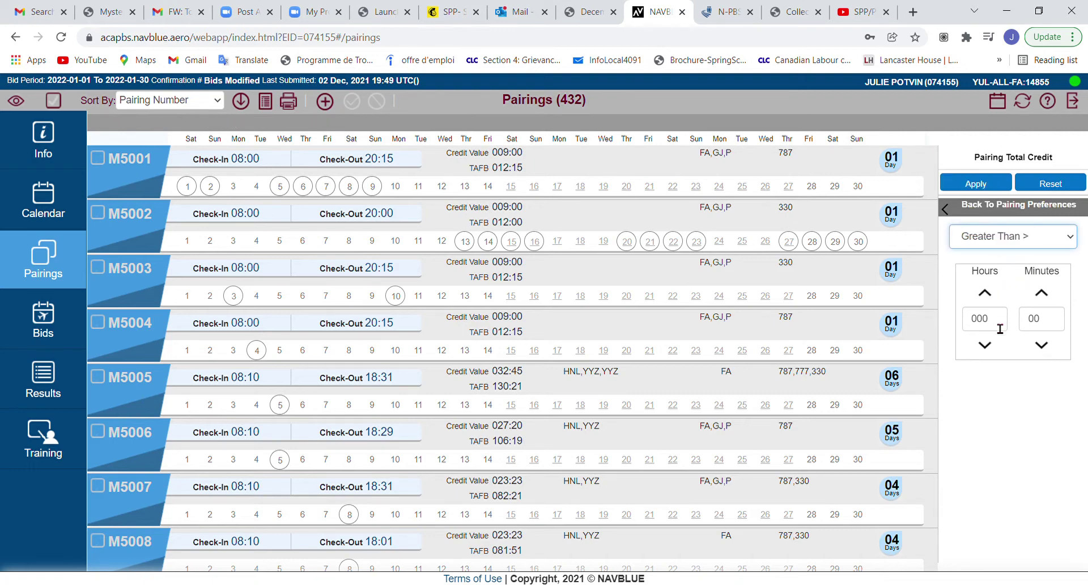
pyautogui.moveTo(989, 319); pyautogui.dragTo(963, 326)
pyautogui.write('8')
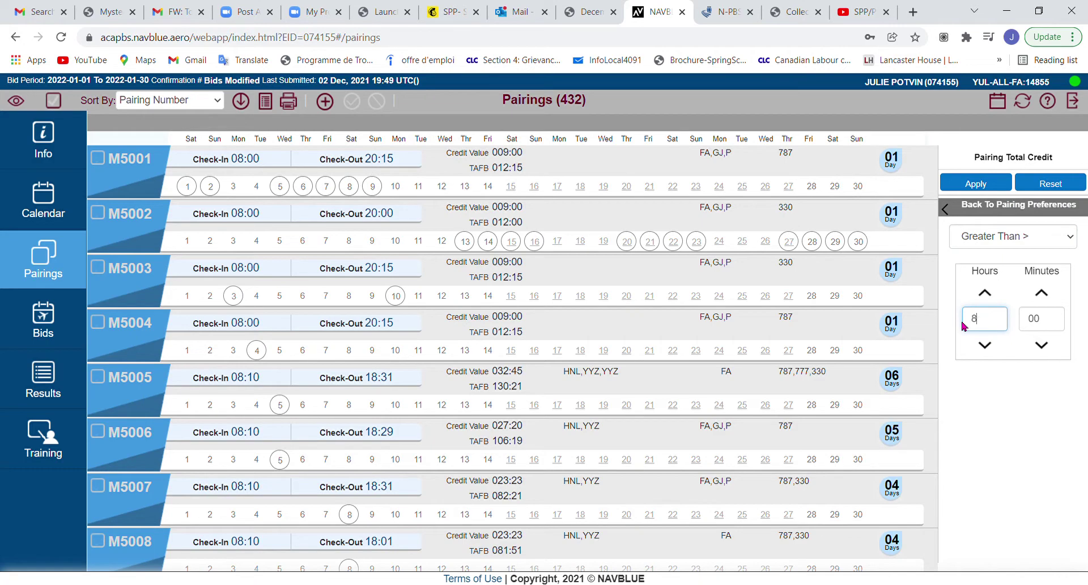
pyautogui.click(989, 184)
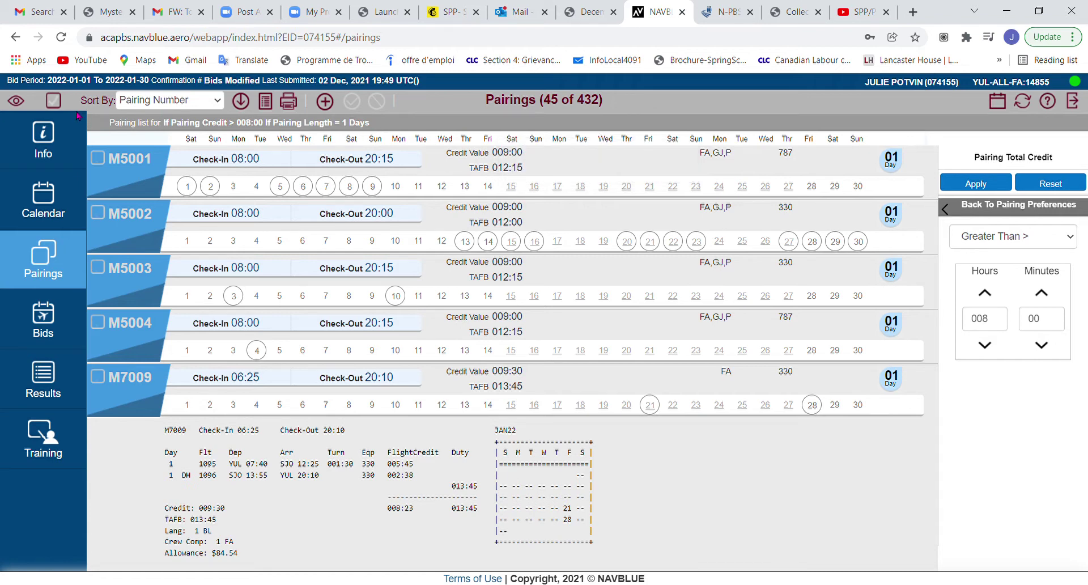
# - View the pairing report for all filtered pairings, then collapse the M7009 details and deselect all pairings
pyautogui.click(54, 101)
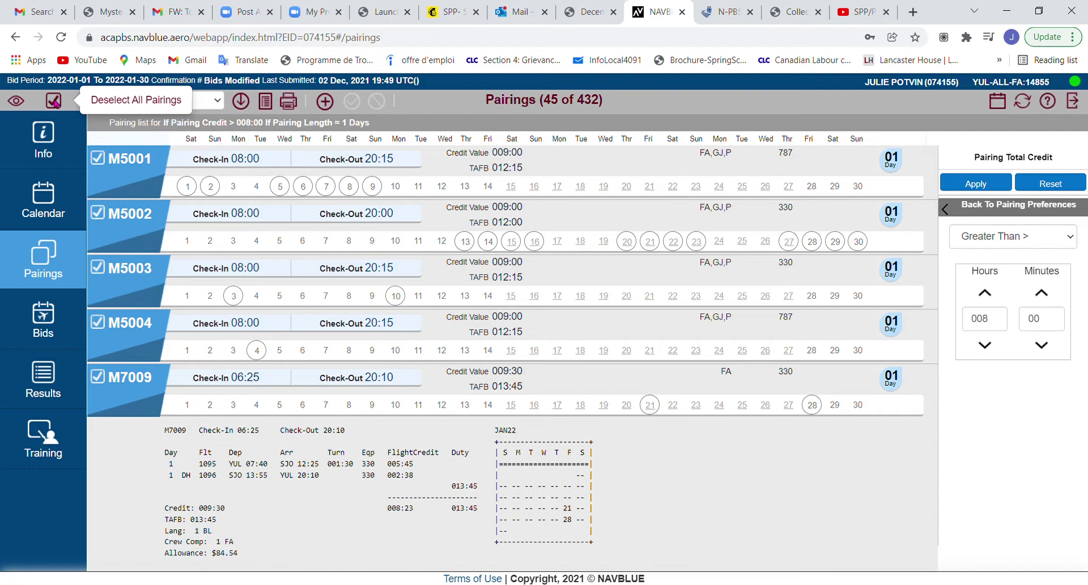
pyautogui.click(265, 106)
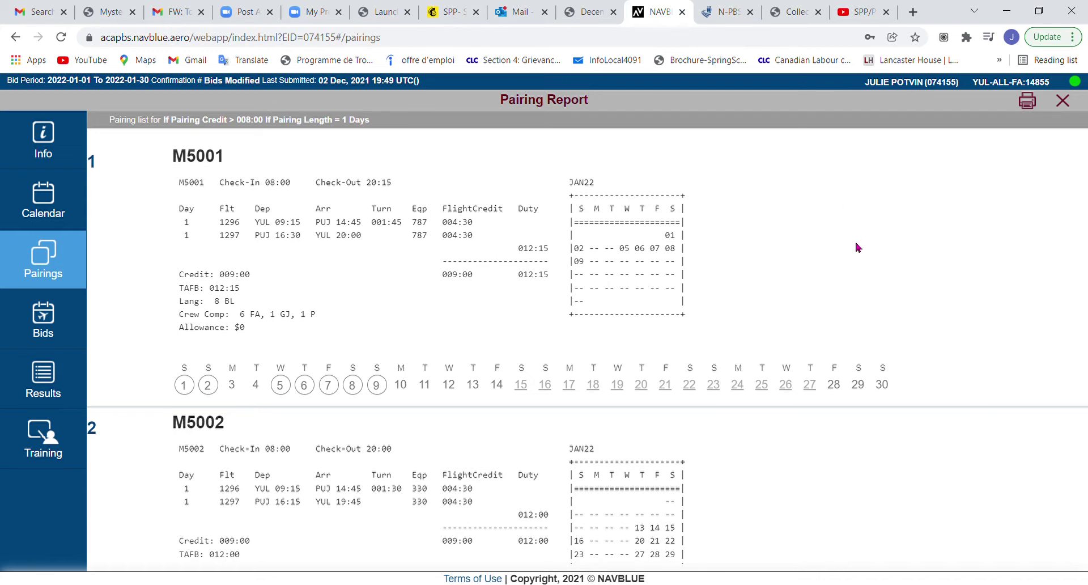
pyautogui.click(1063, 102)
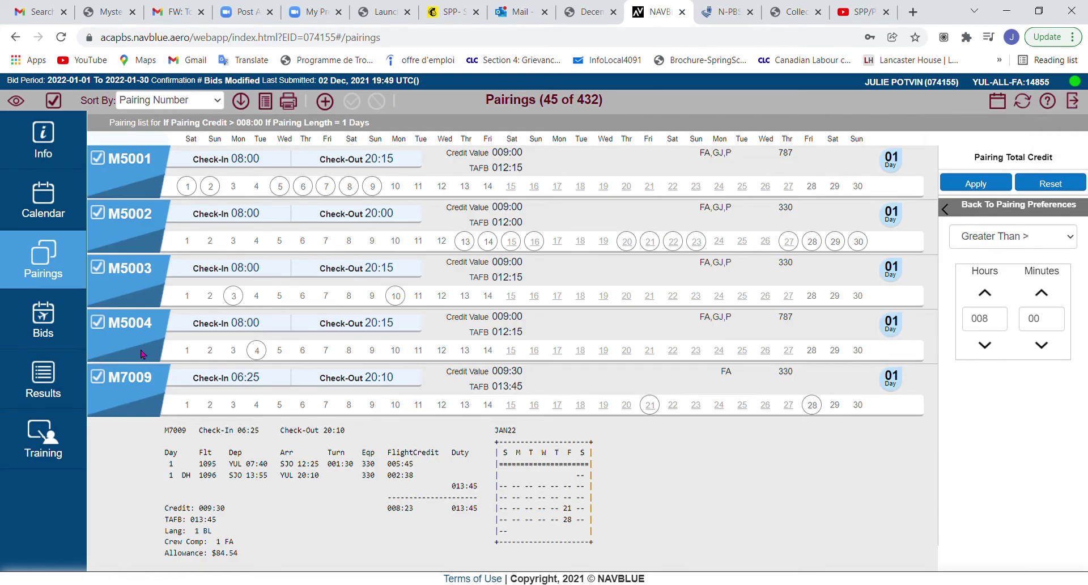
pyautogui.click(143, 383)
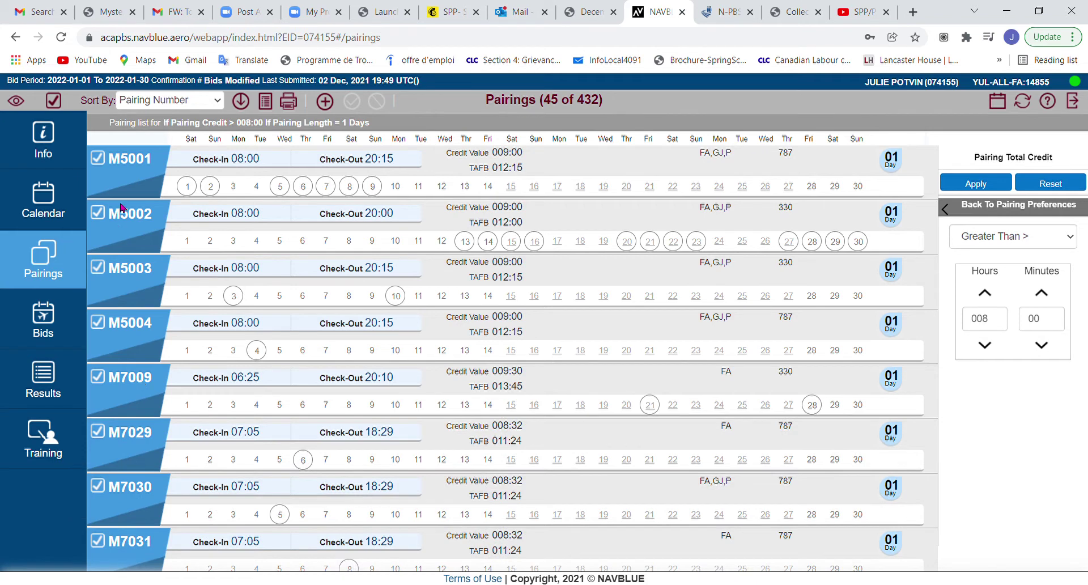
pyautogui.click(52, 102)
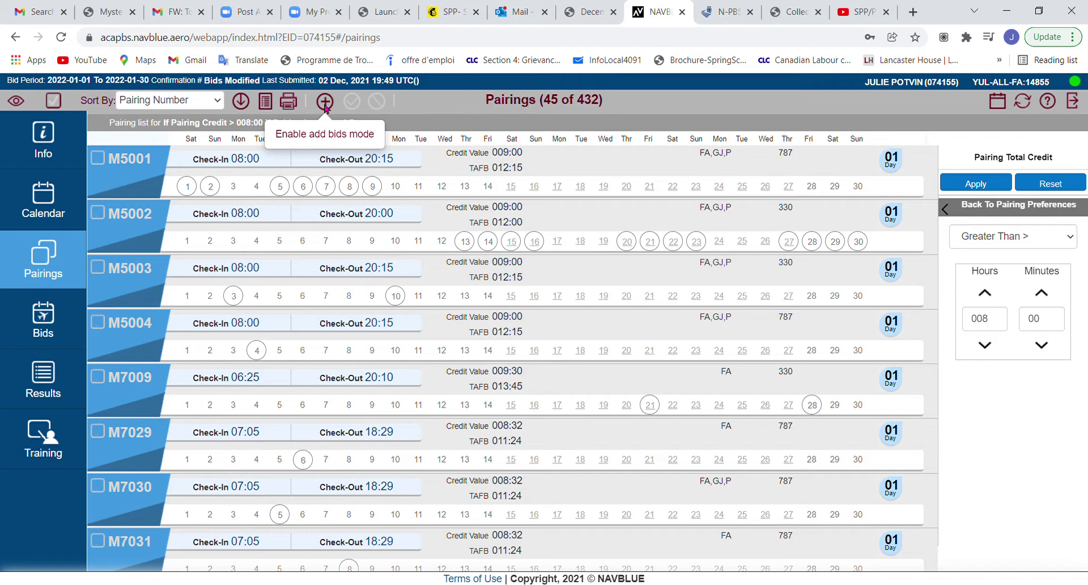
# - Enable add bids mode, add pairing M7009 to the Default bid as an award, and check the bid list
pyautogui.click(325, 104)
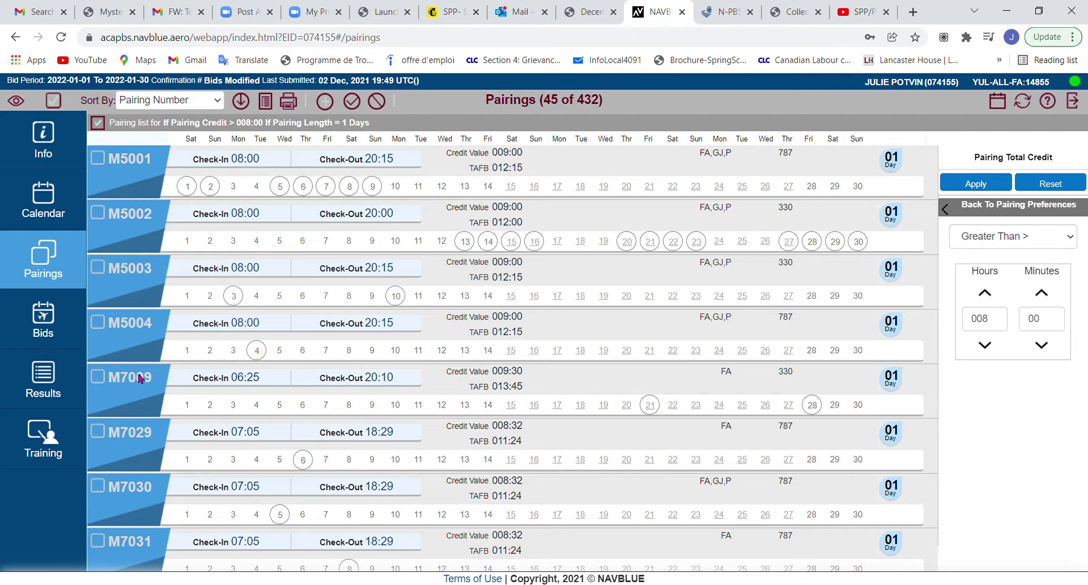
pyautogui.click(100, 379)
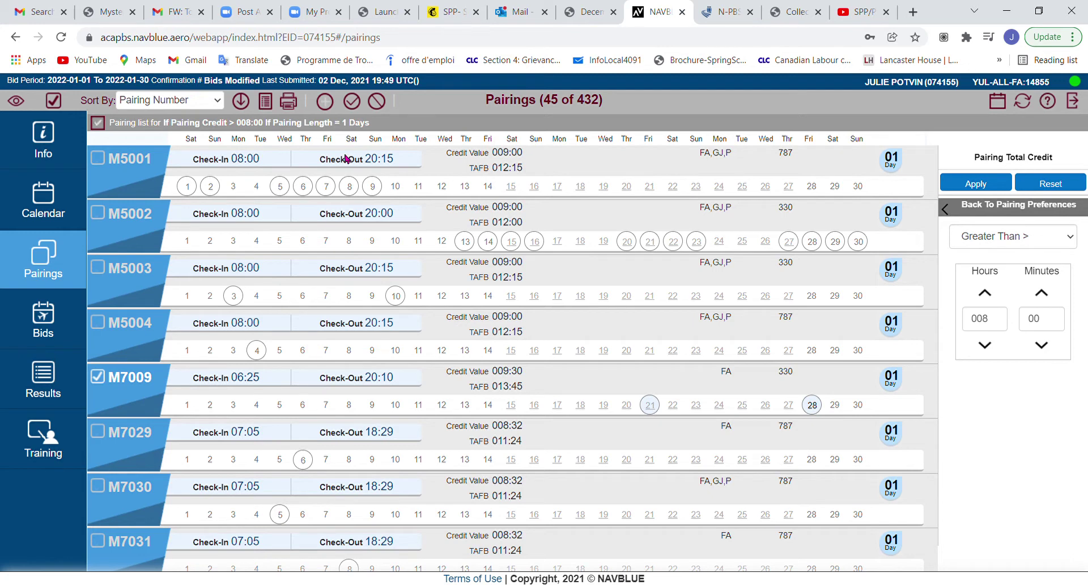
pyautogui.click(352, 102)
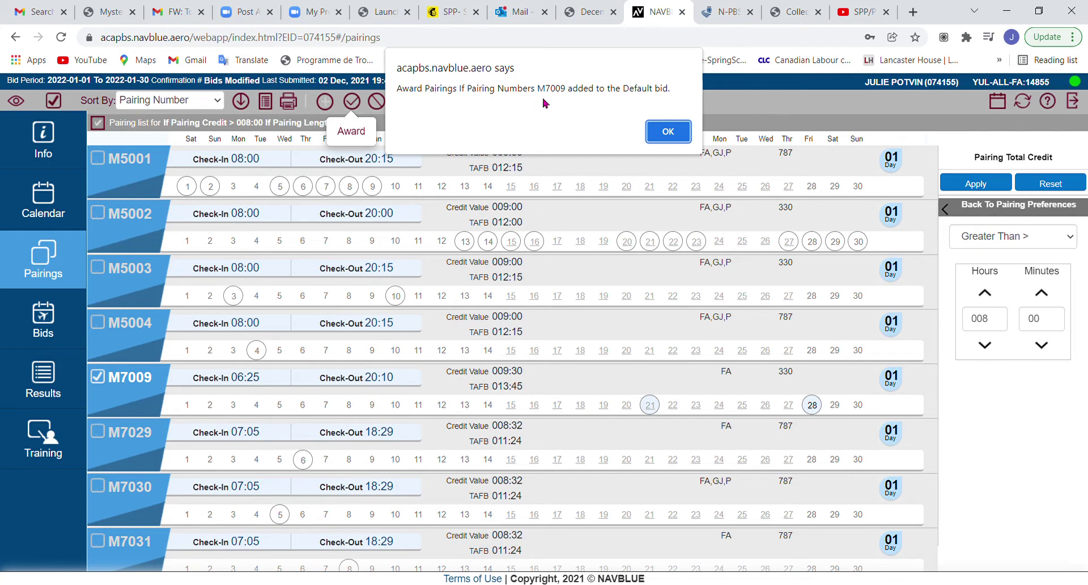
pyautogui.click(665, 134)
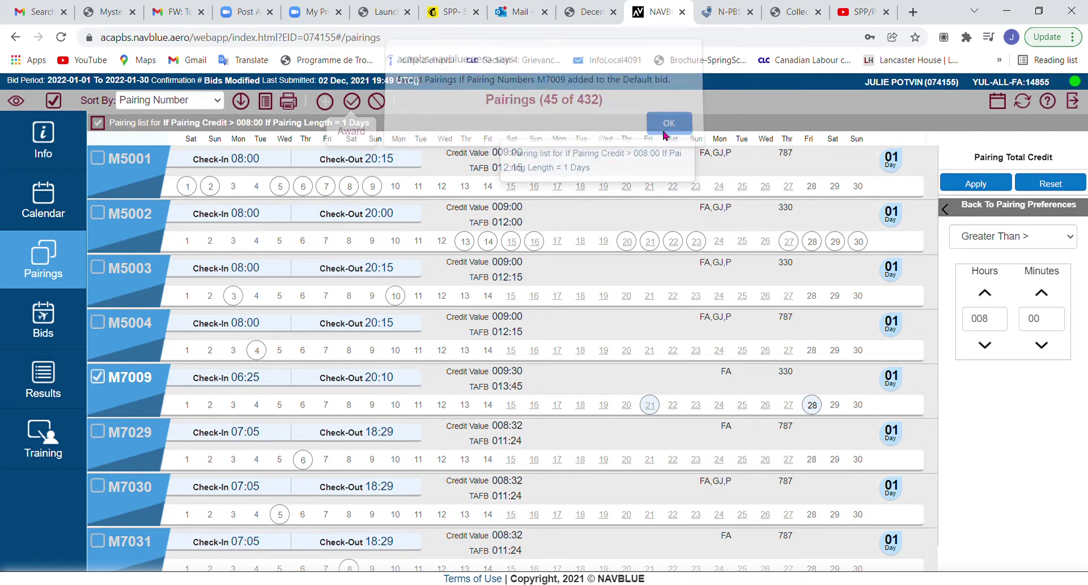
pyautogui.click(49, 323)
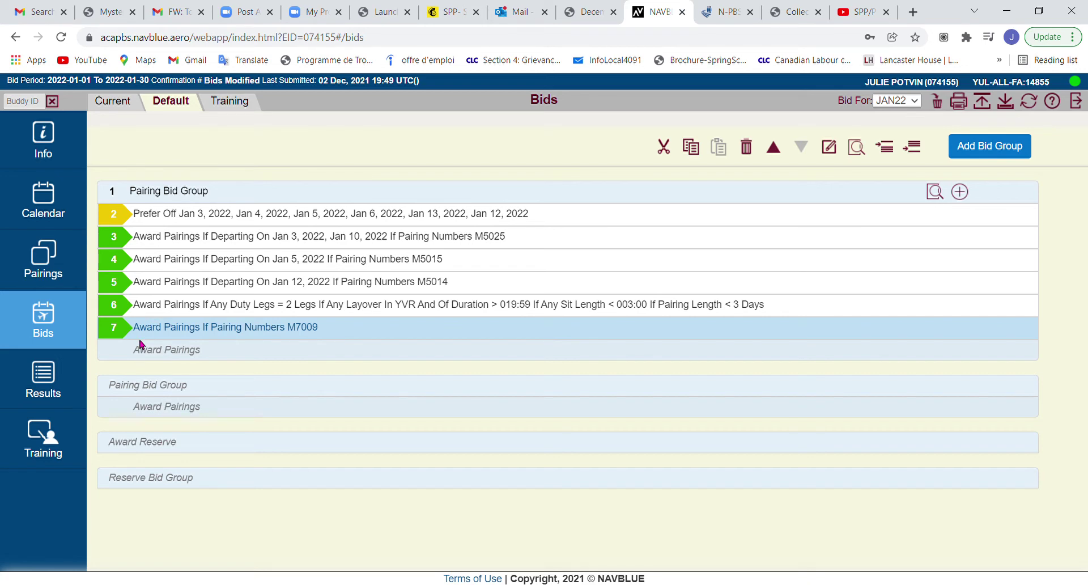
# - Add an award bid for pairing M5001 departing on Jan 2 and Jan 8 only, with M7009 deselected, and check the bid list
pyautogui.click(43, 256)
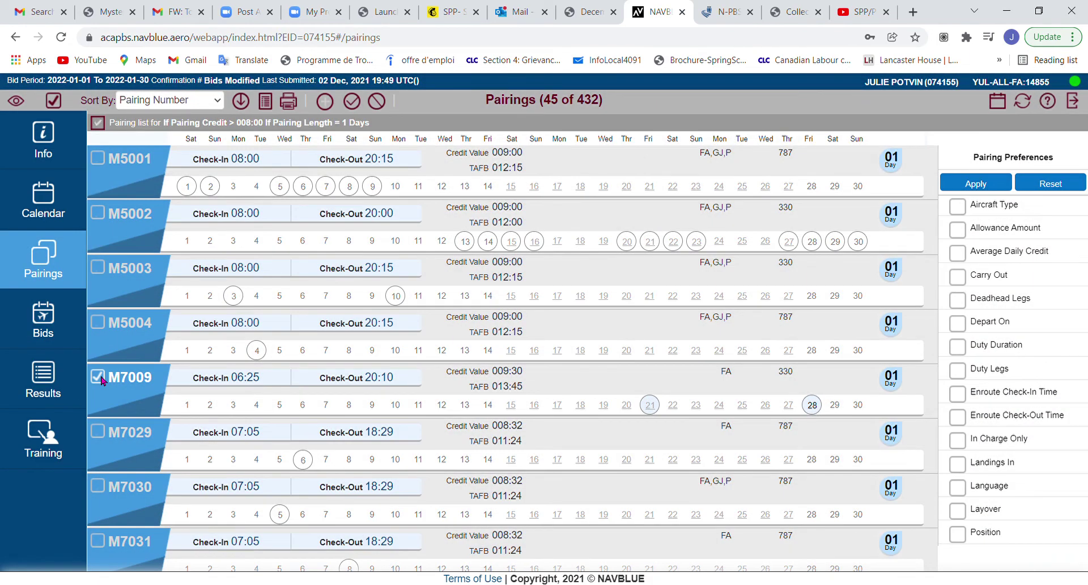
pyautogui.click(102, 380)
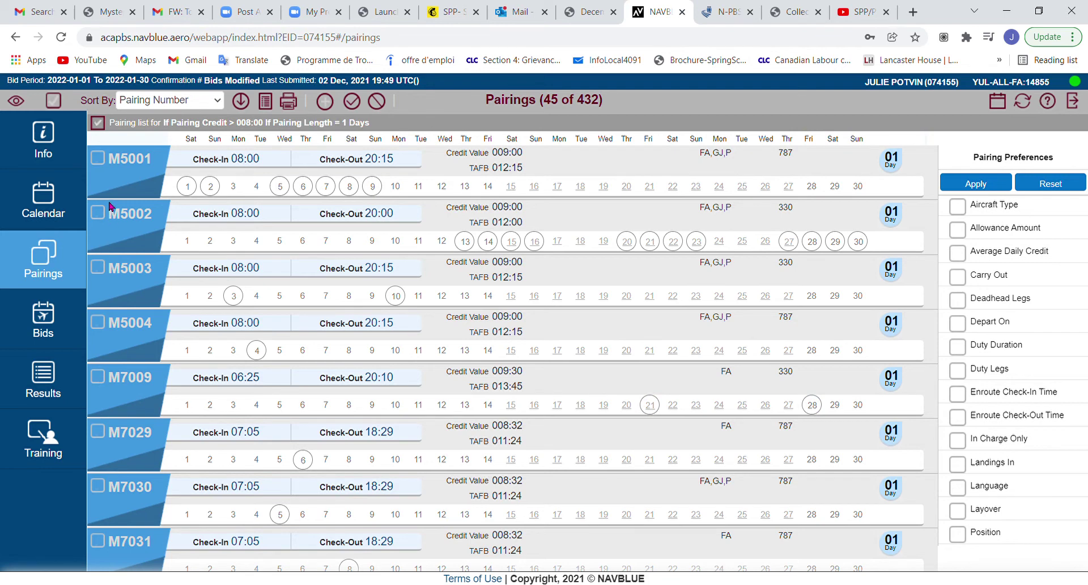
pyautogui.click(98, 160)
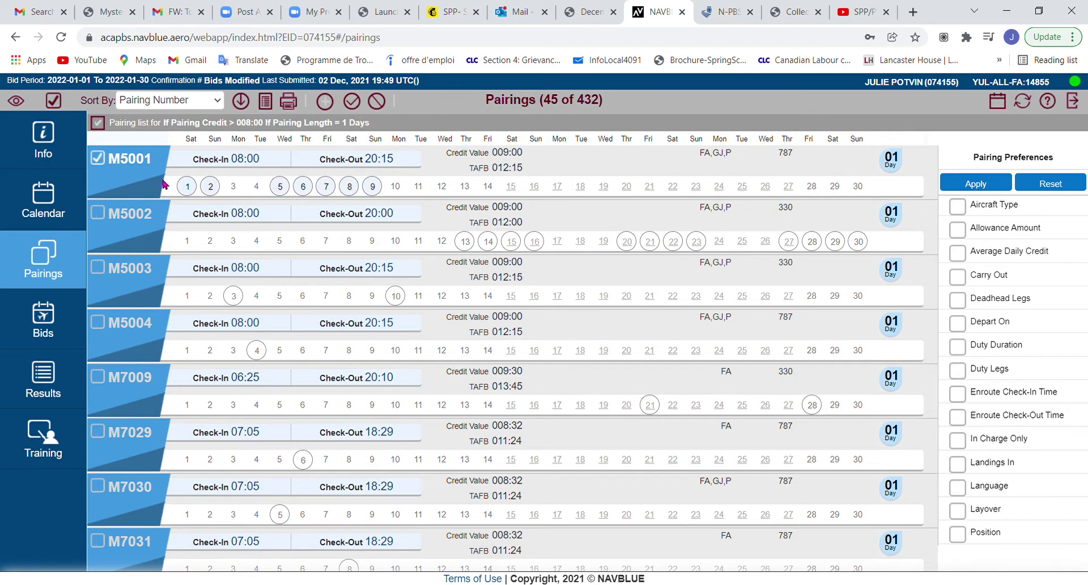
pyautogui.click(355, 188)
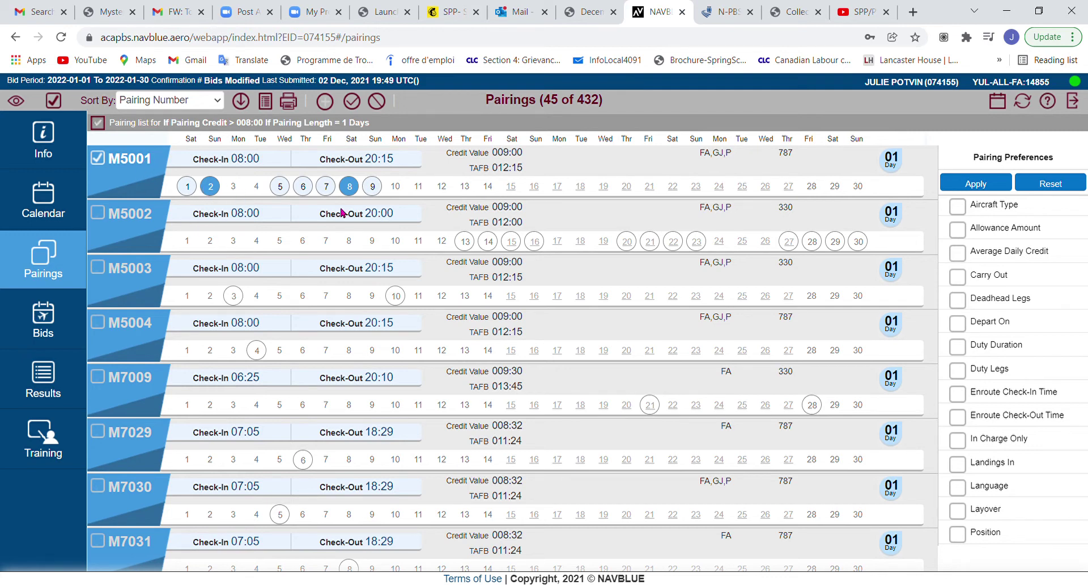
pyautogui.click(354, 103)
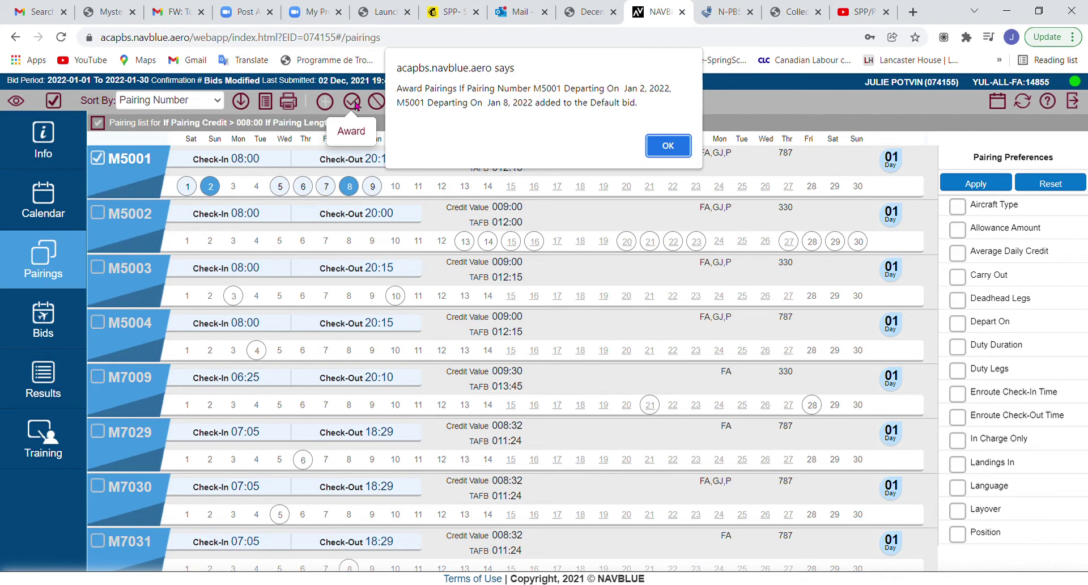
pyautogui.click(665, 146)
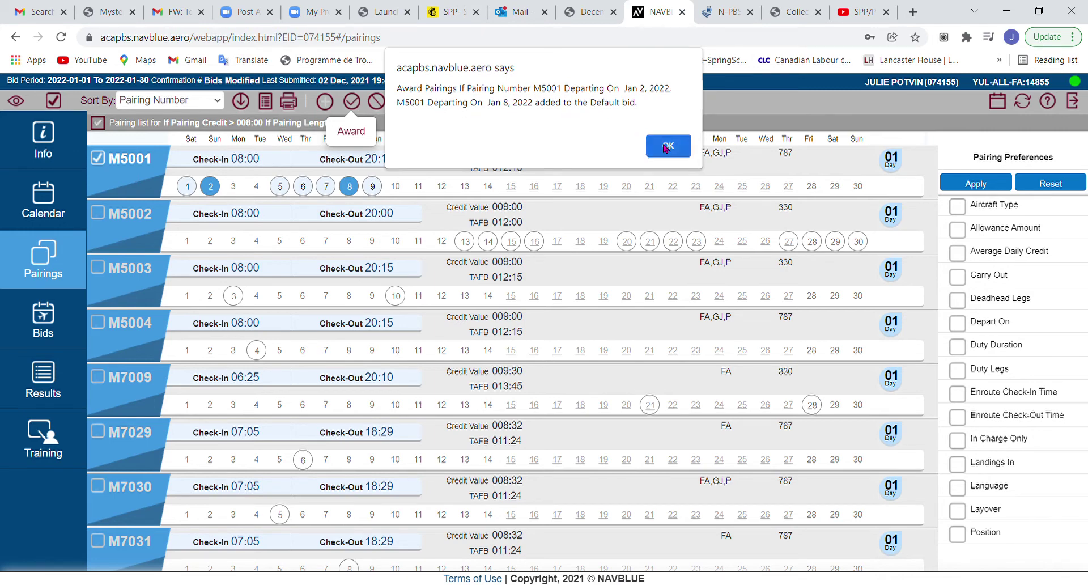
pyautogui.click(45, 315)
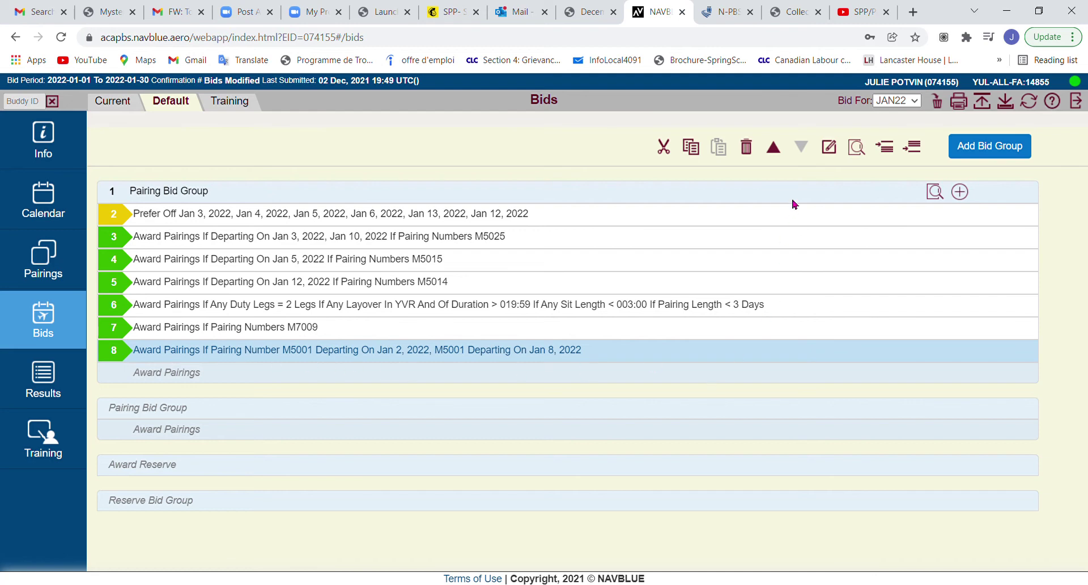
# - Edit the M5001 award bid line to include positions GJ and FA, in that order, and apply the change
pyautogui.click(829, 148)
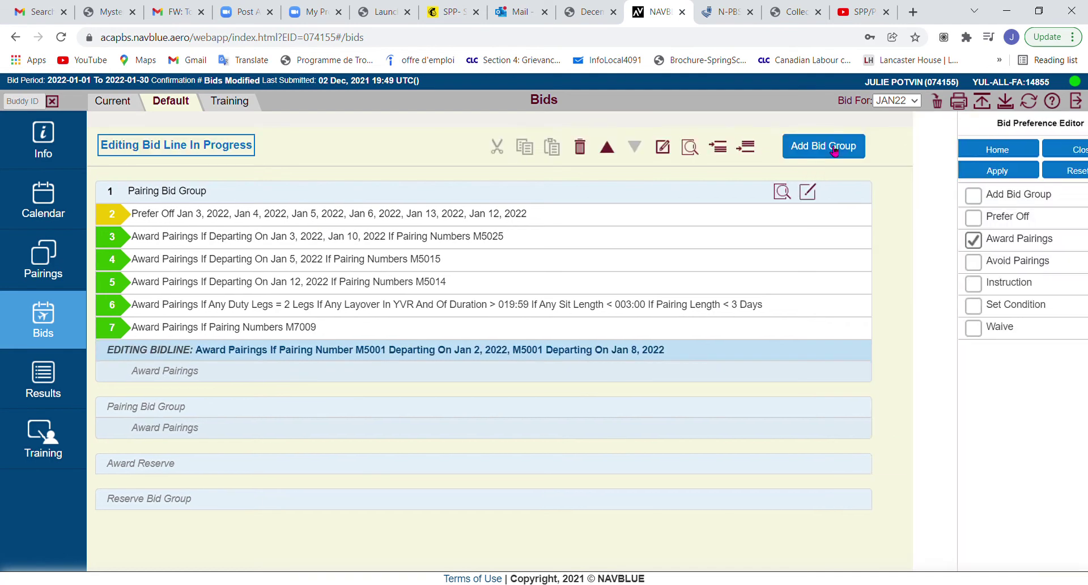
pyautogui.click(975, 243)
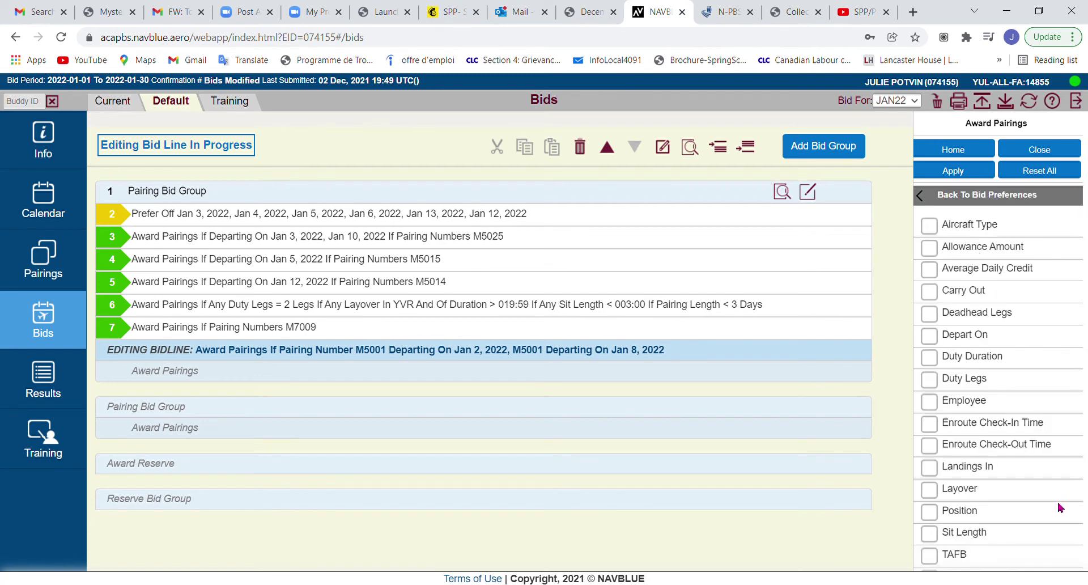
pyautogui.click(961, 512)
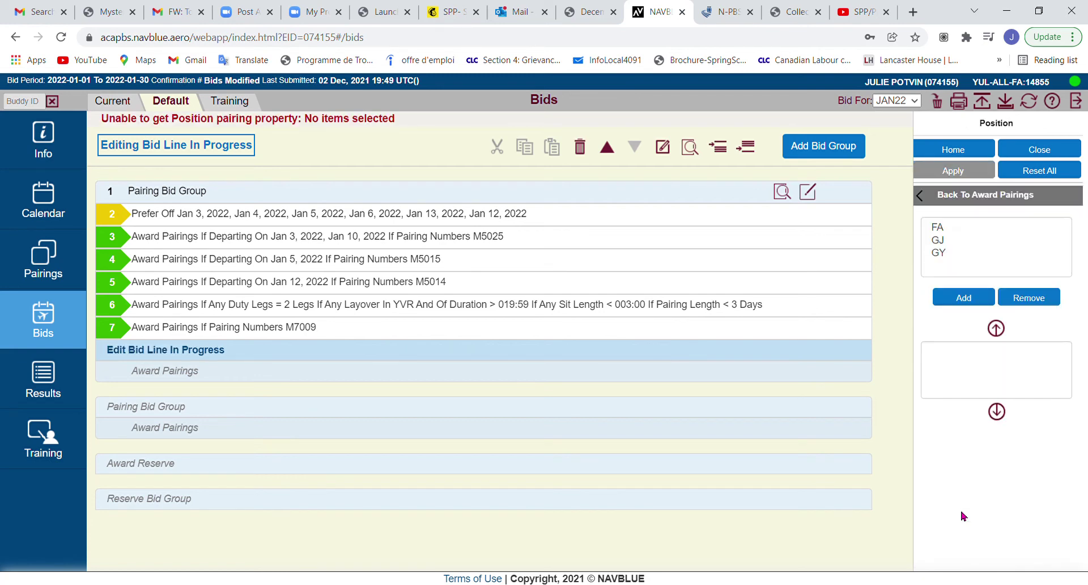
pyautogui.click(943, 241)
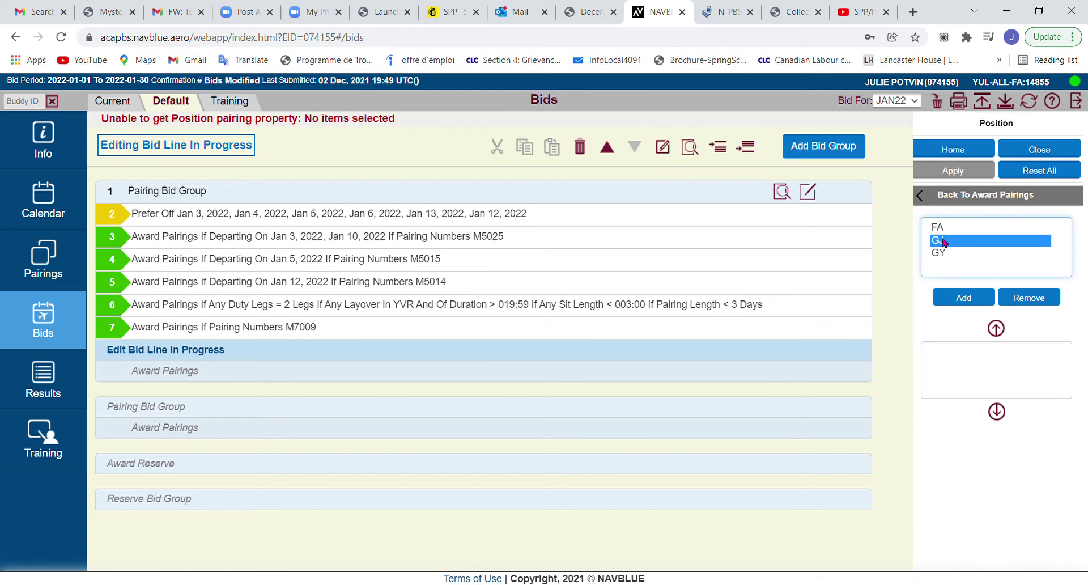
pyautogui.click(961, 299)
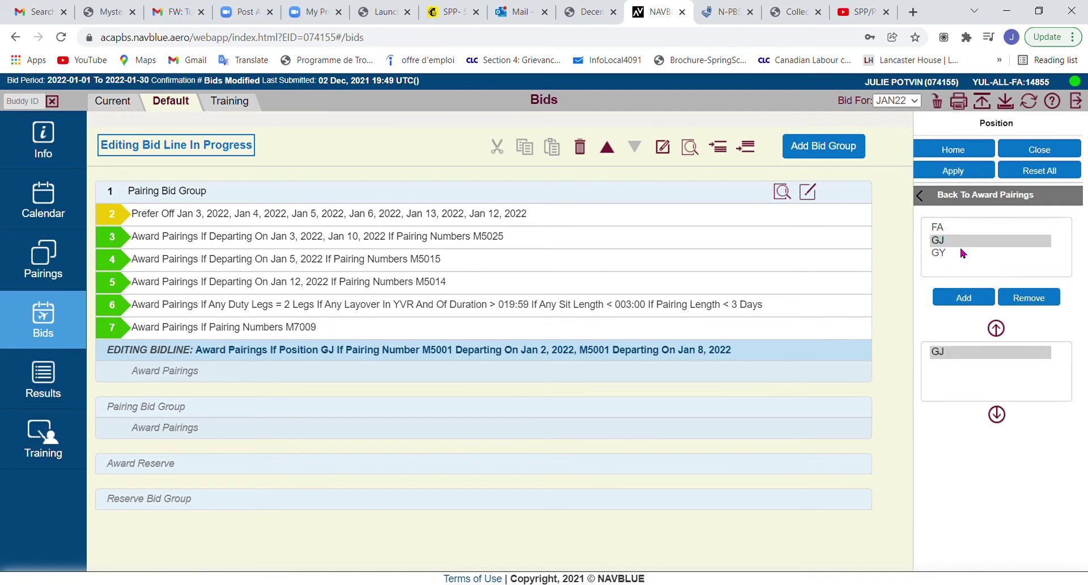
pyautogui.click(963, 228)
pyautogui.click(974, 305)
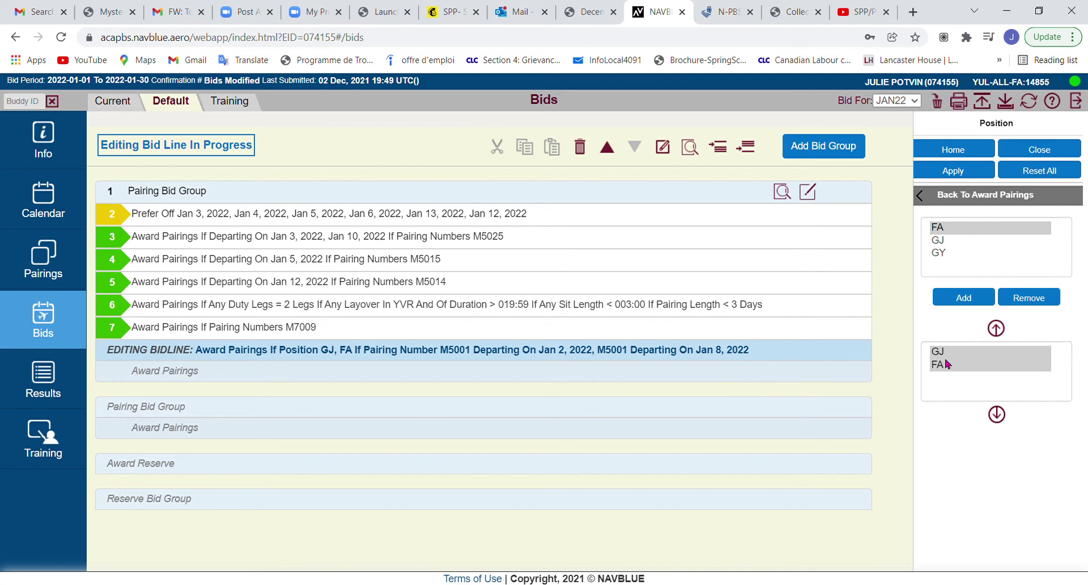
pyautogui.click(974, 168)
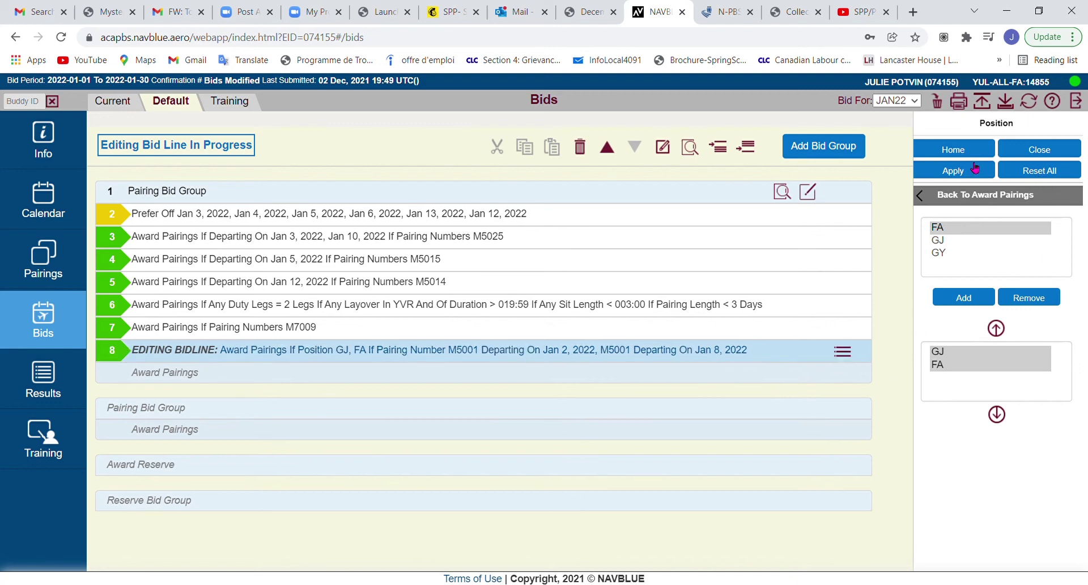
# - Close the bid line editor and deselect pairing M5001 in the filtered pairing list
pyautogui.click(1045, 151)
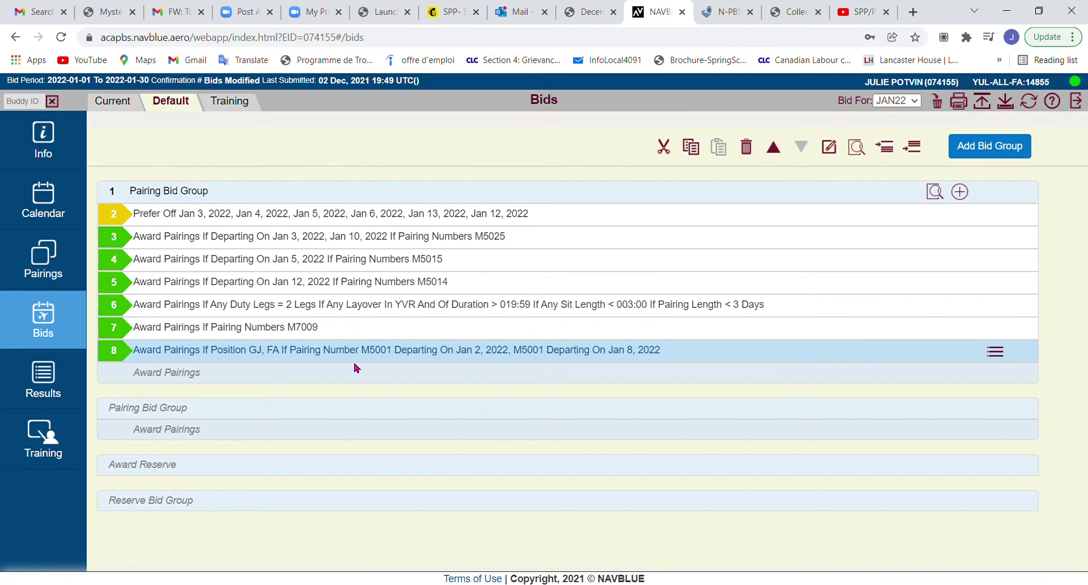
pyautogui.click(45, 267)
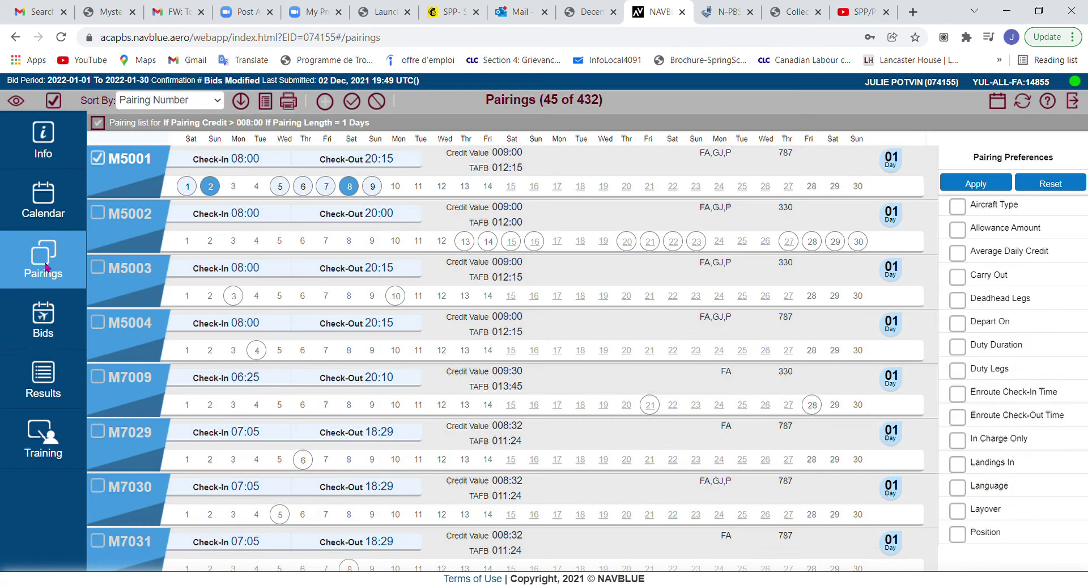
pyautogui.click(98, 160)
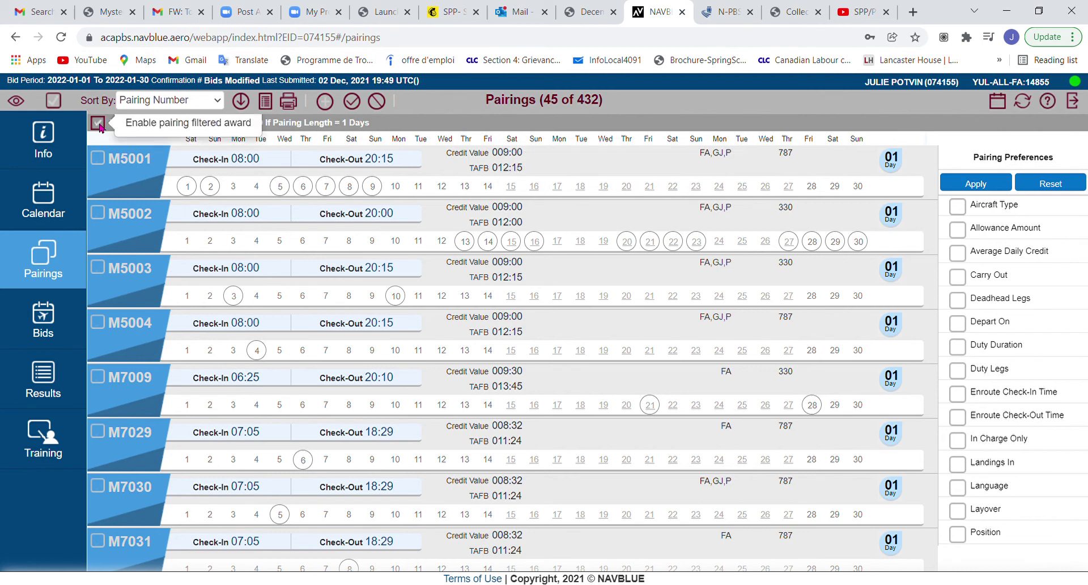
# - Enable the filtered award, add the filter Pairing Credit > 008:00 and Pairing Length = 1 Days as an award bid, and check the bid list
pyautogui.click(98, 126)
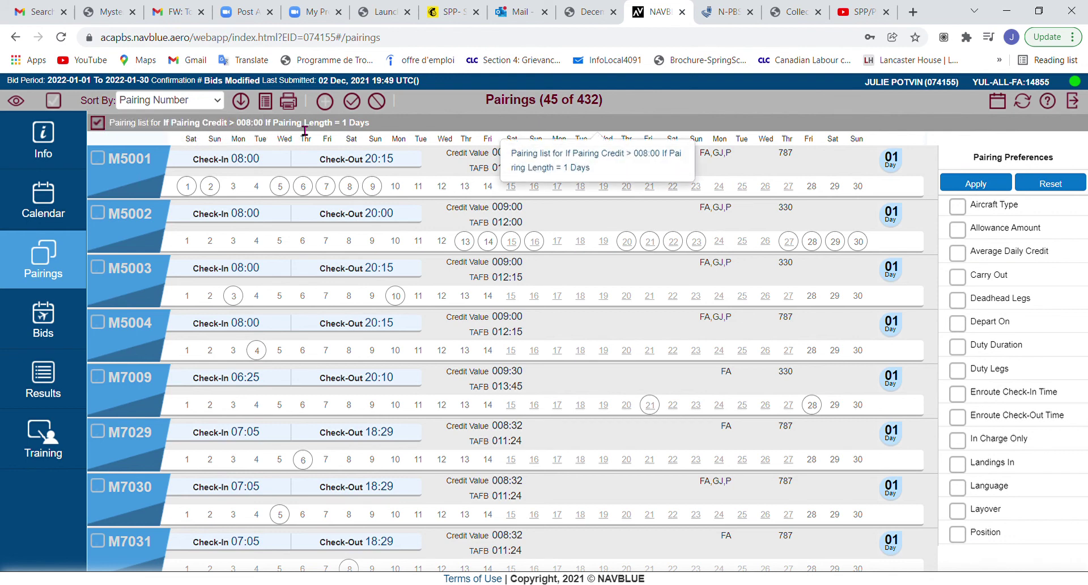
pyautogui.click(352, 103)
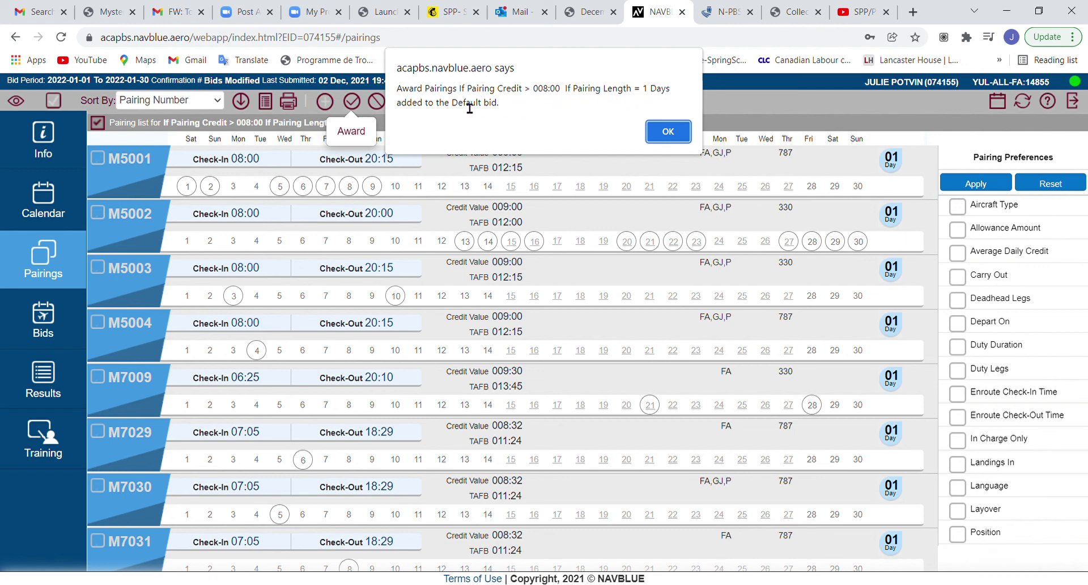
pyautogui.click(673, 131)
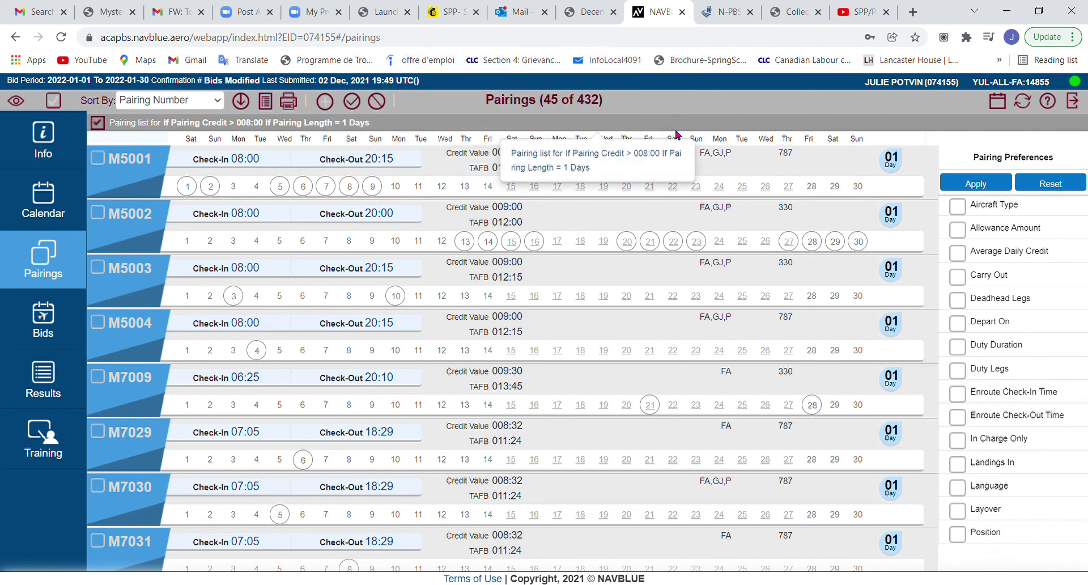
pyautogui.click(43, 317)
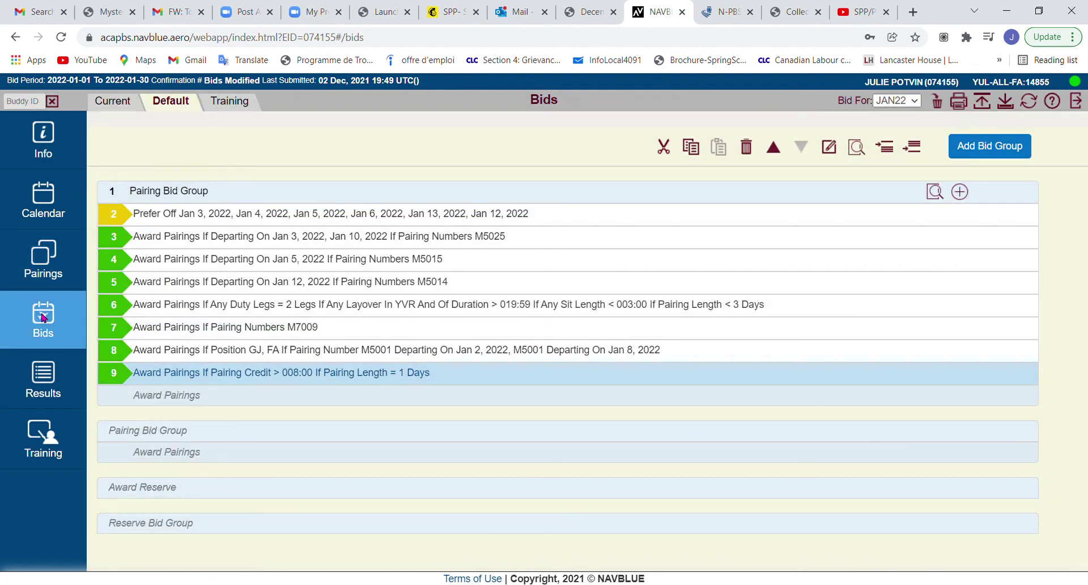